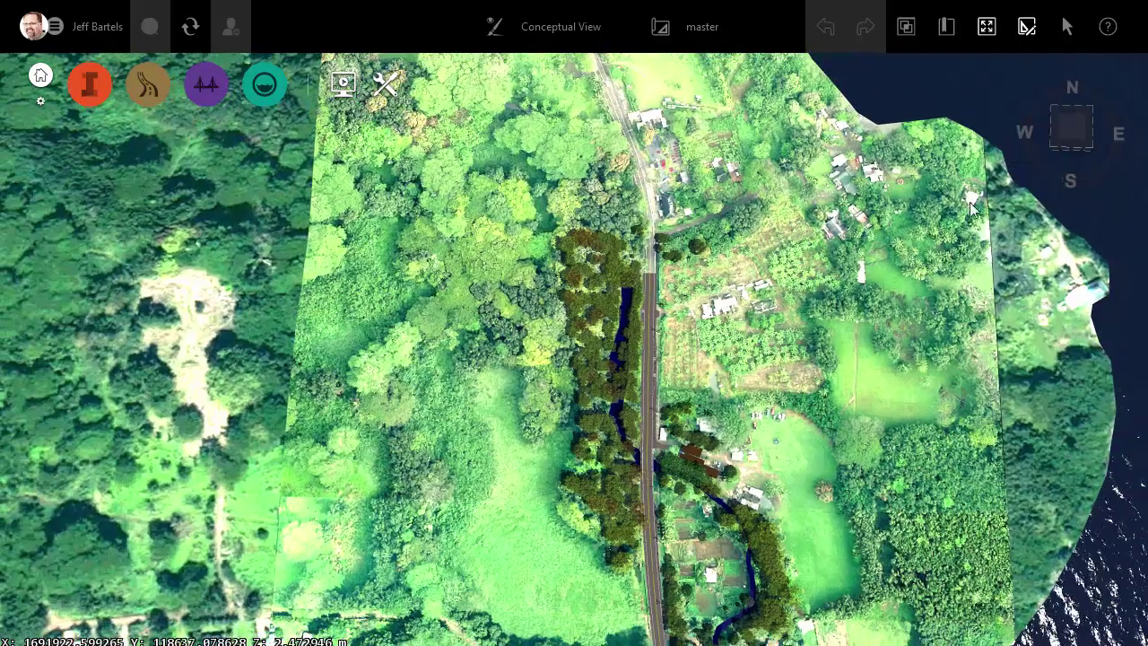
- Snap the InfraWorks view of the bridge site to a north-up top-down view
click(1073, 130)
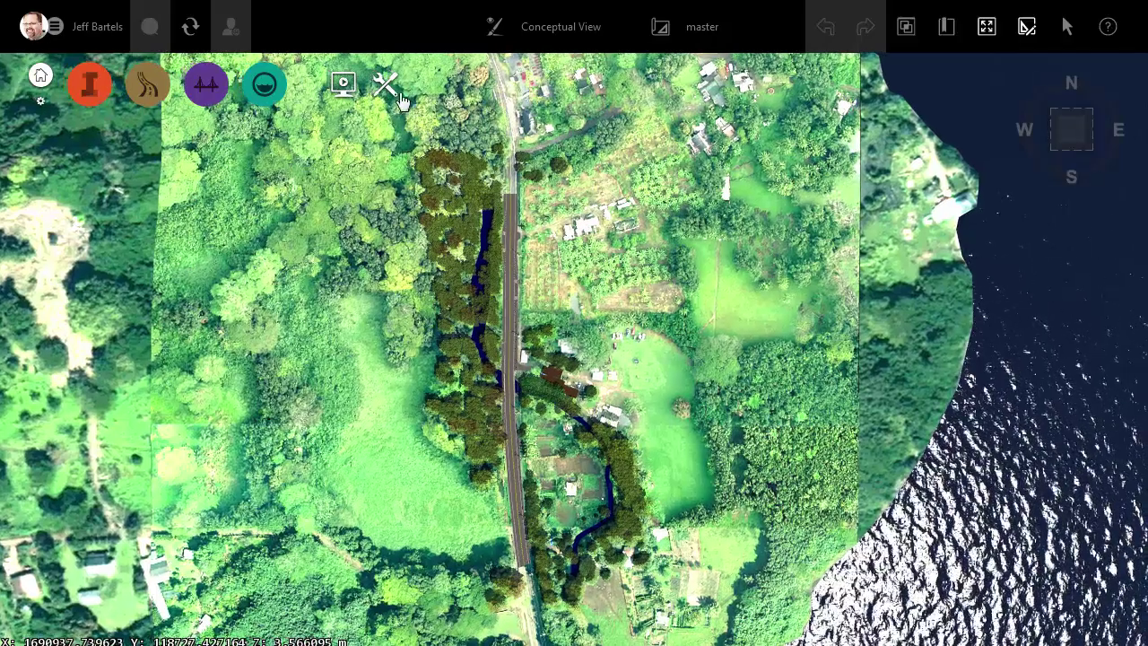
- Start a 3D model export with a BBox extent drawn around the road and creek corridor
click(387, 87)
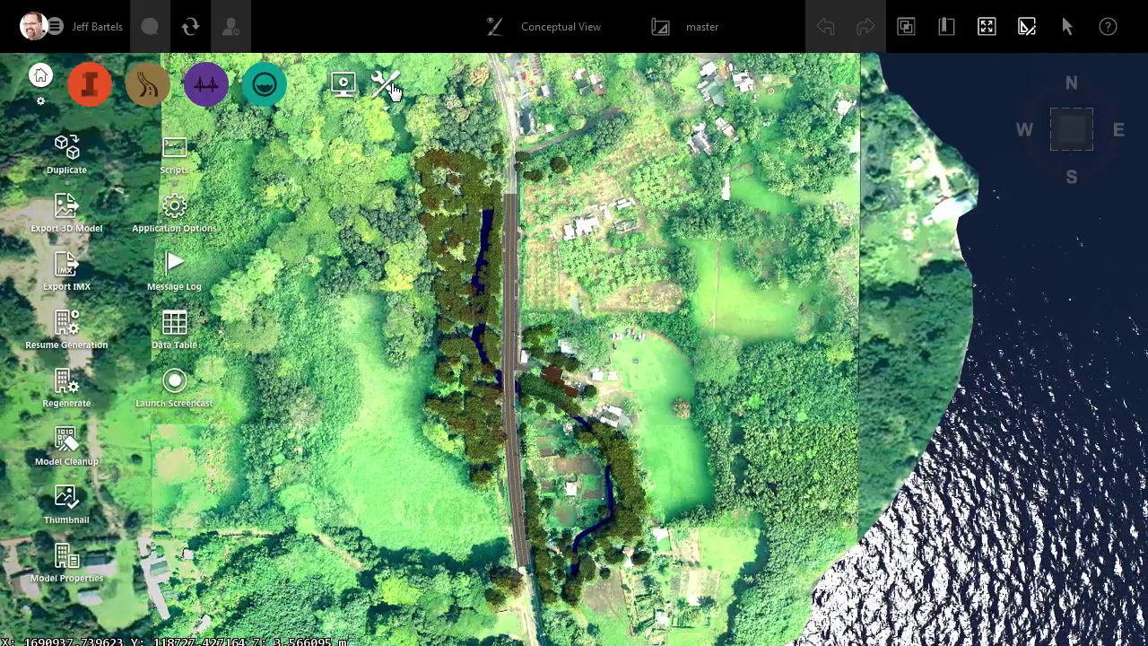
click(65, 208)
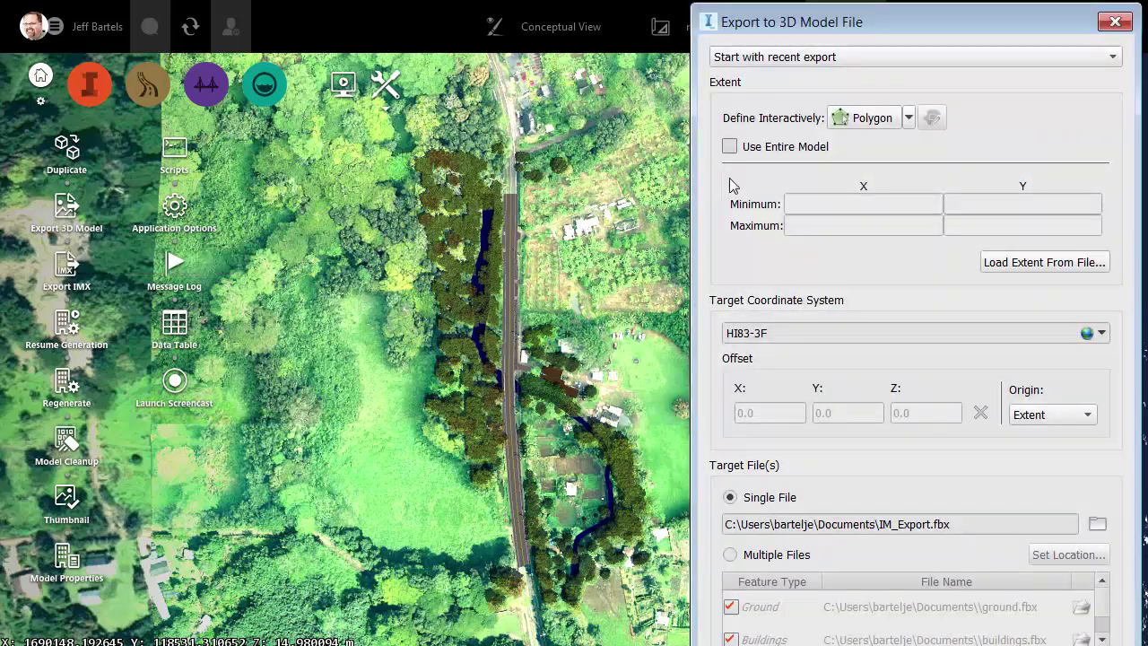
click(907, 118)
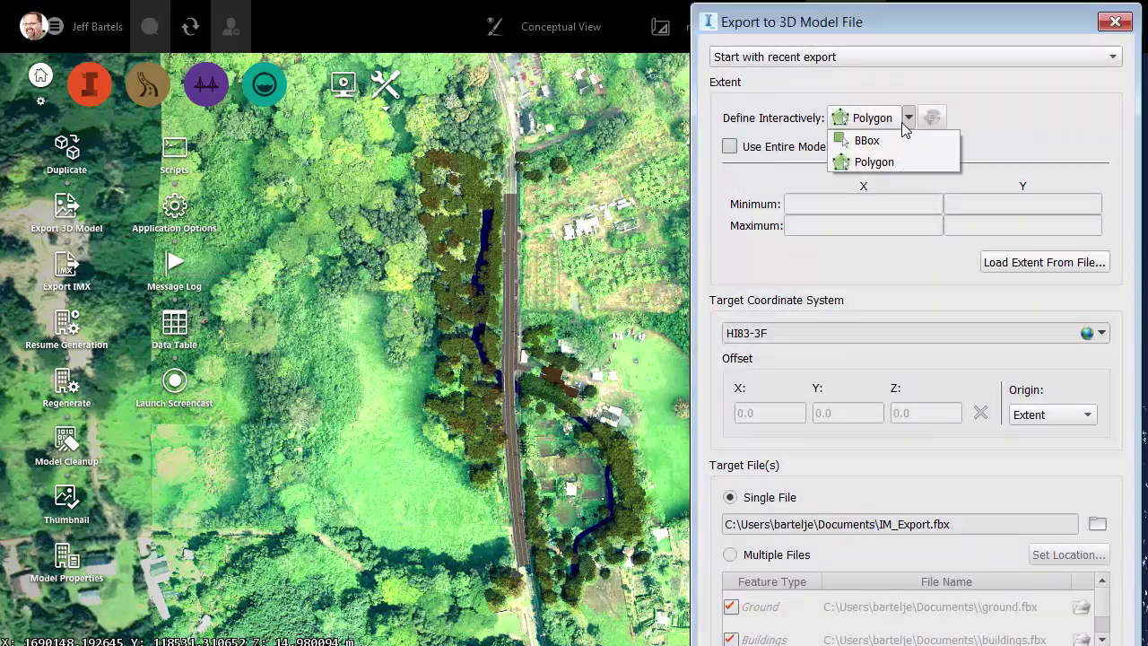
click(866, 141)
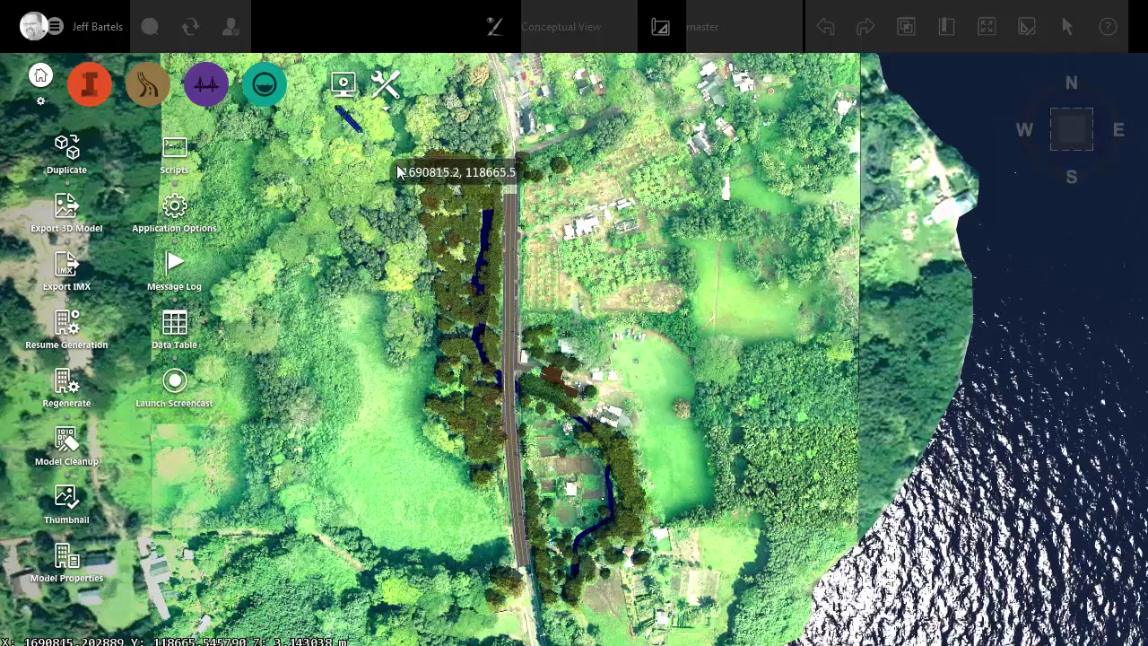
click(334, 107)
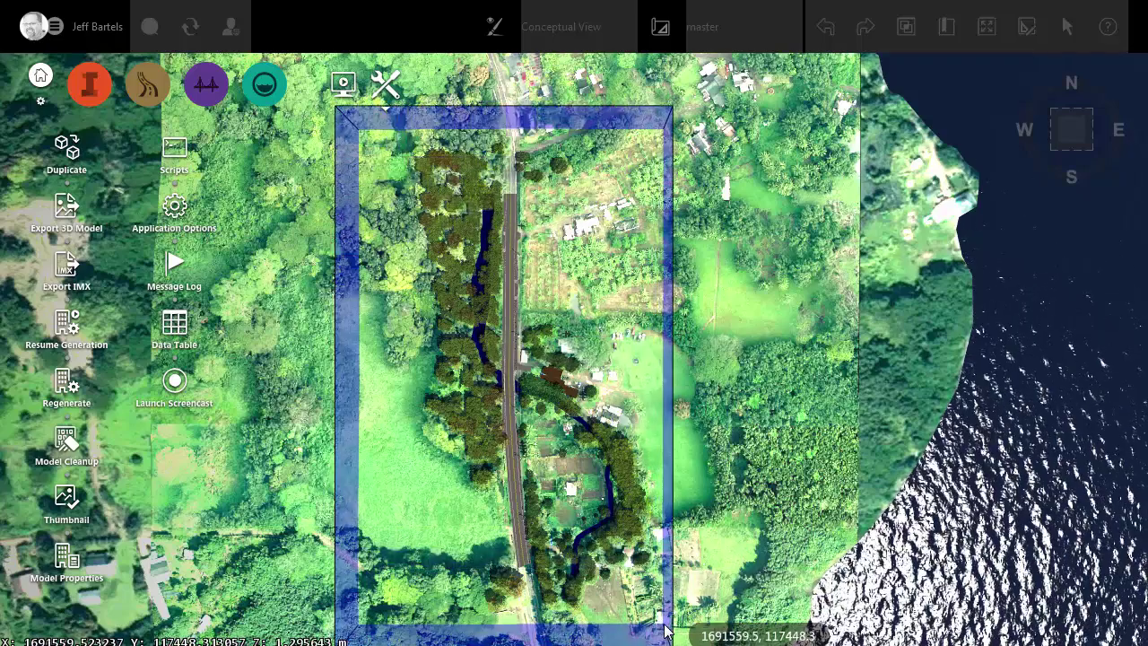
click(664, 631)
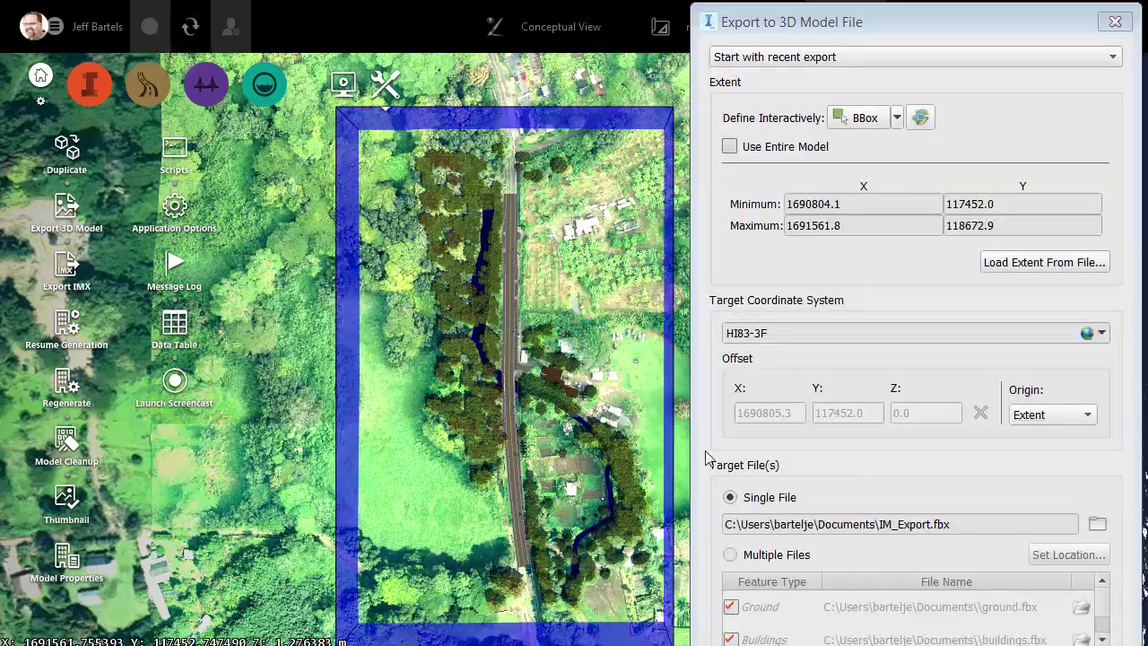
drag(888, 25, 896, 0)
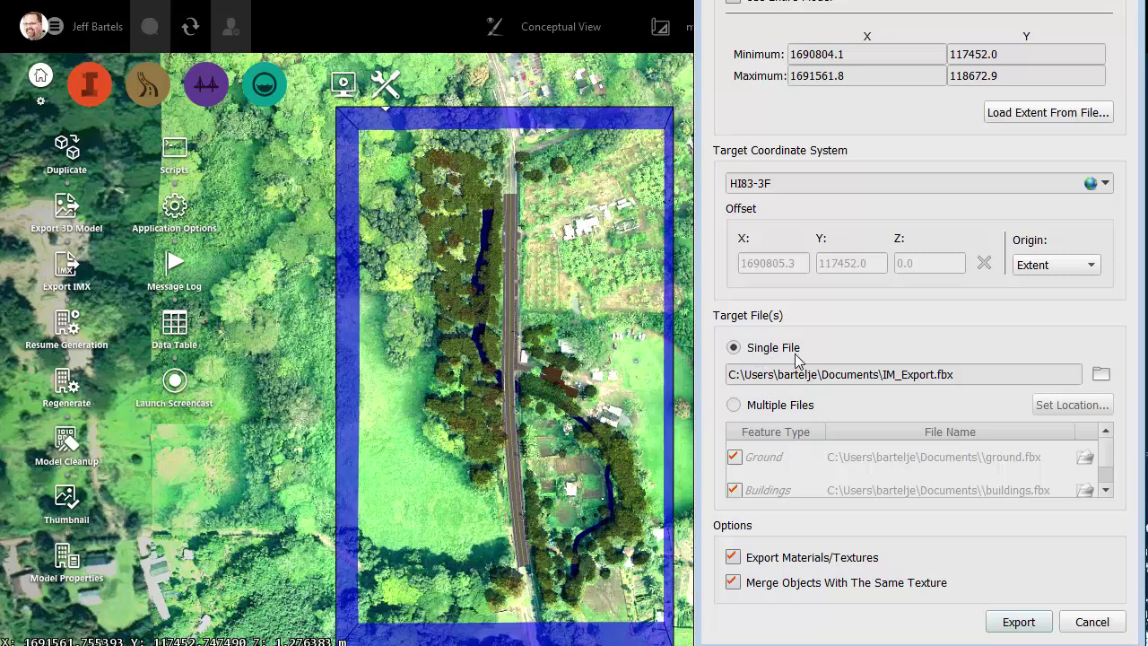
- Set the export file to bridge_project.fbx in the models folder and export the boxed corridor
click(1100, 377)
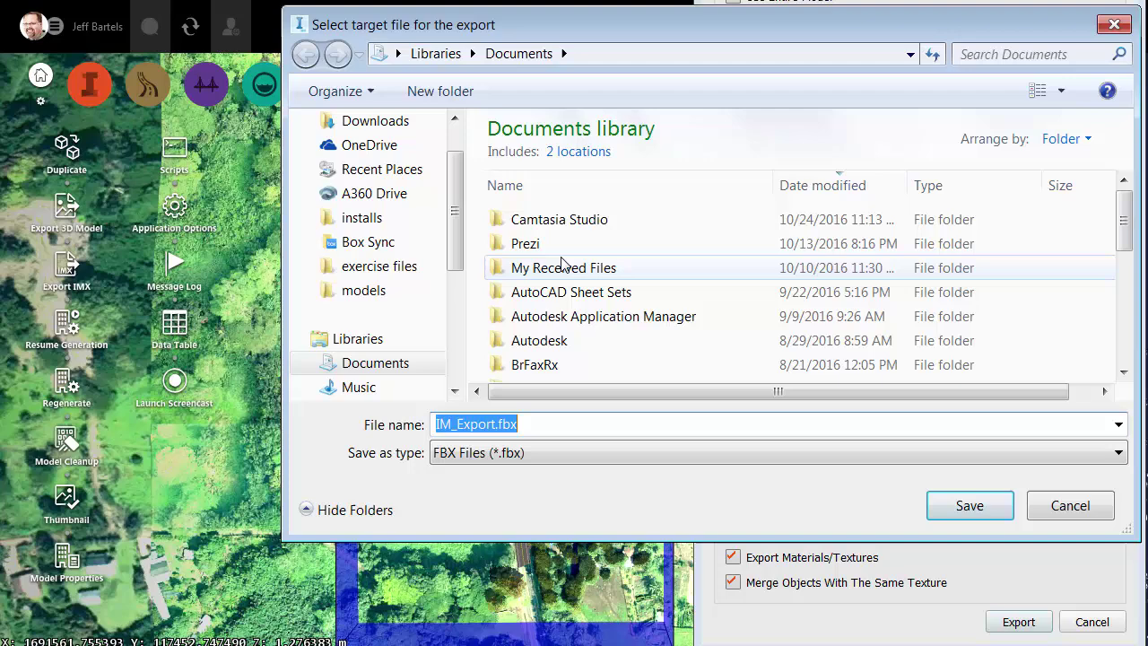
click(363, 290)
click(496, 423)
drag(496, 423, 438, 421)
text(bridge_project)
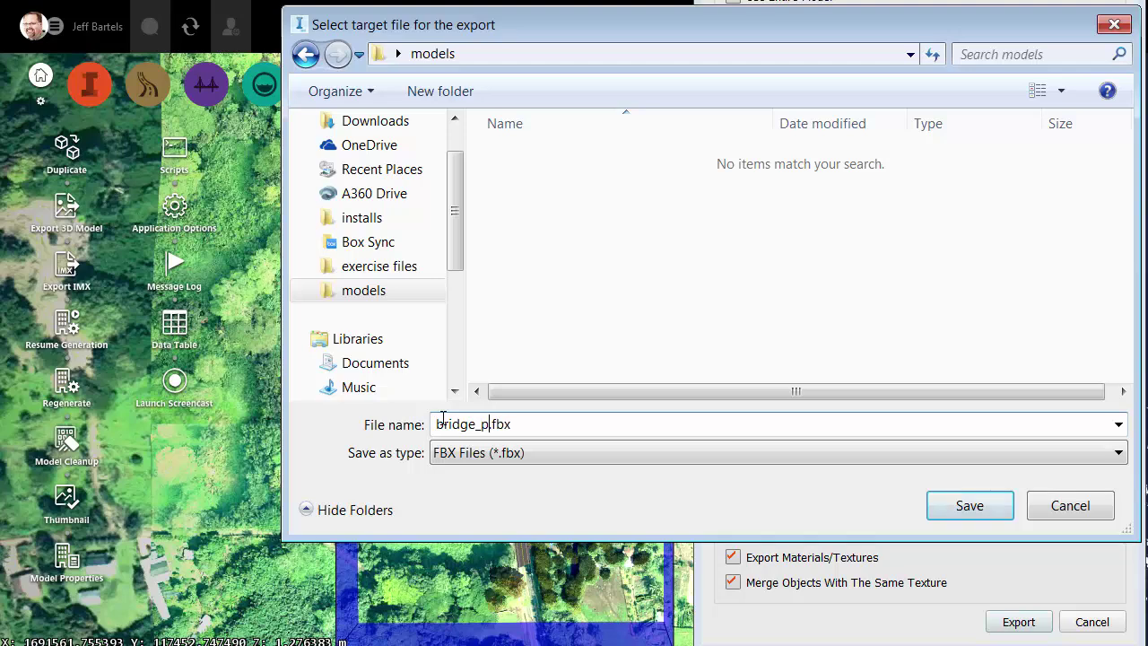
click(941, 505)
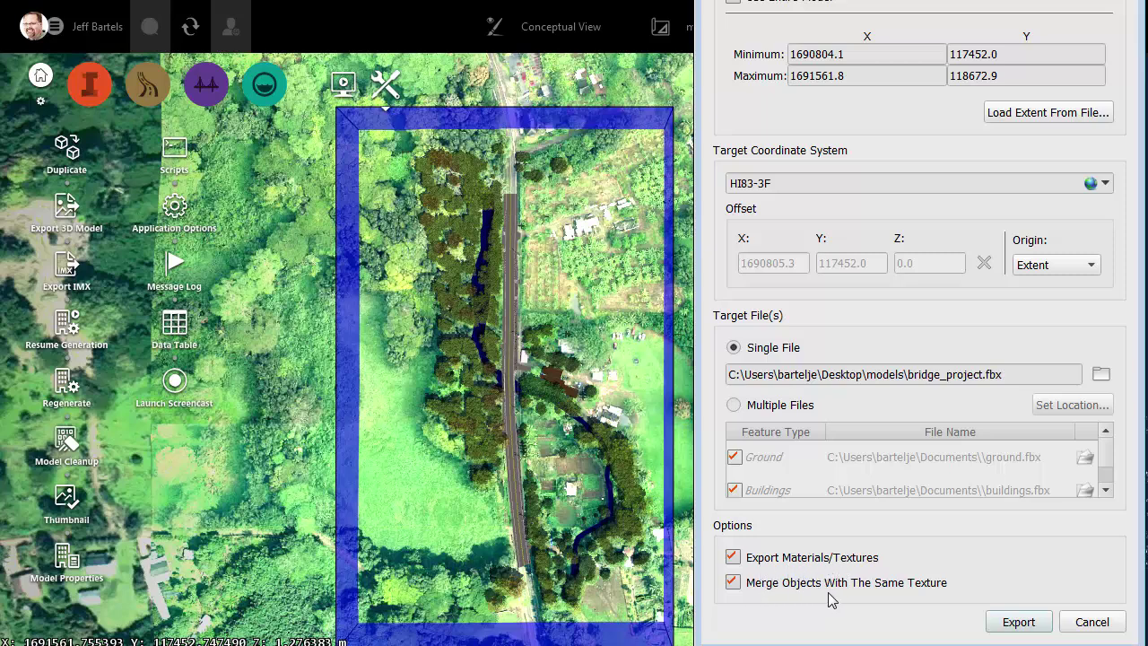
click(1017, 621)
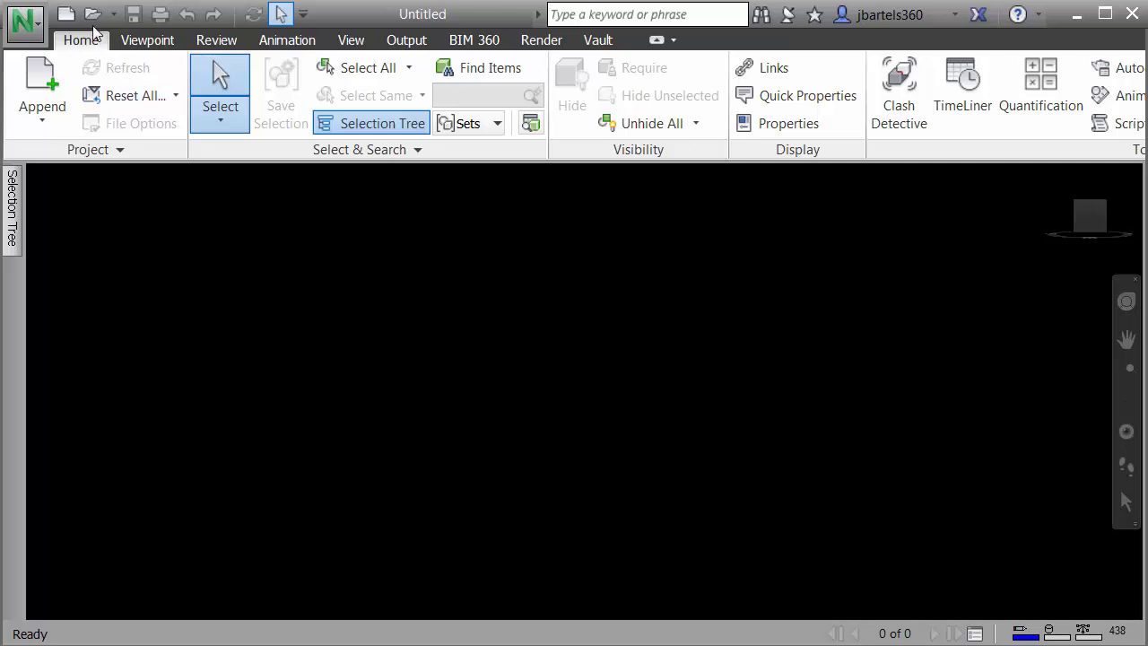
- Open bridge_project.fbx from the models folder in Navisworks Manage
click(90, 14)
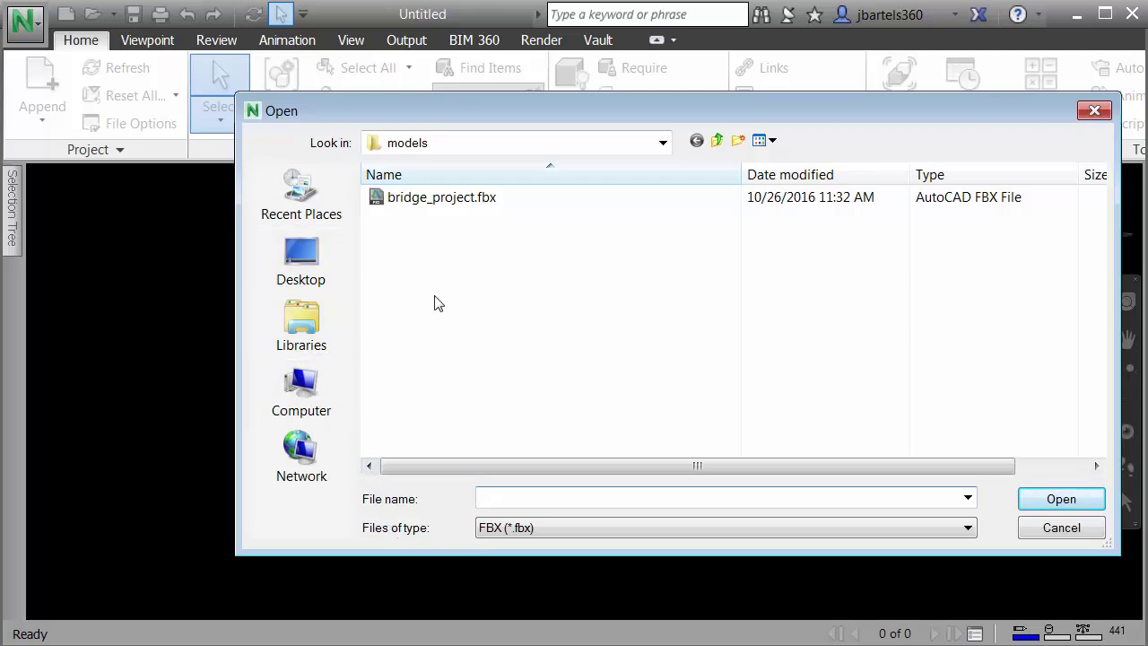
click(415, 197)
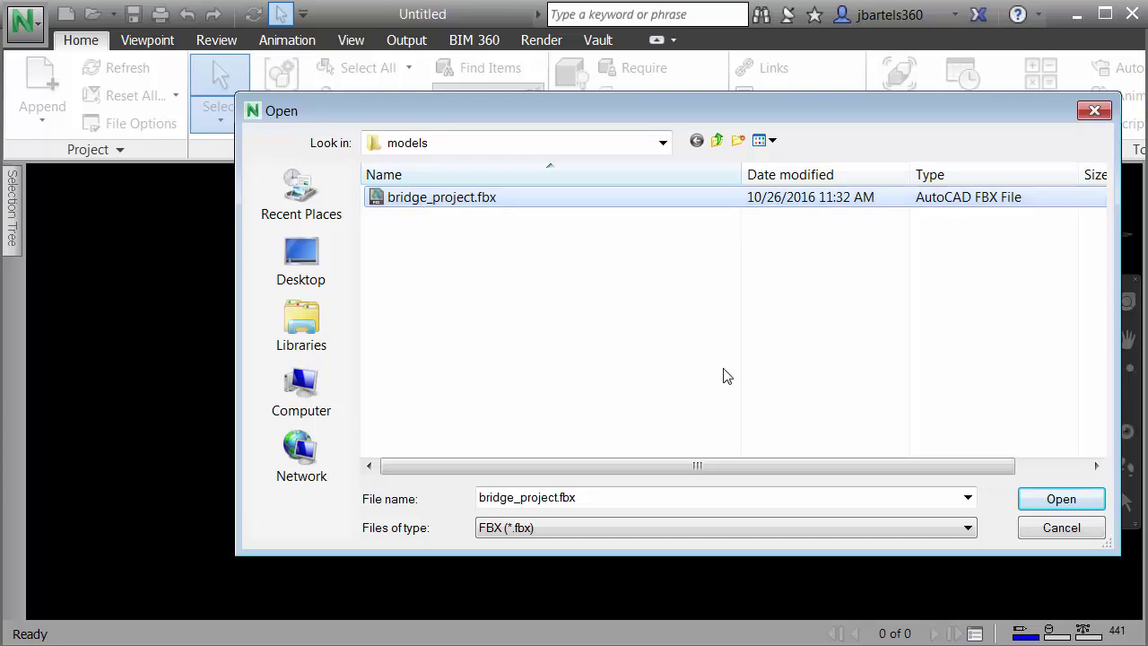
click(1058, 499)
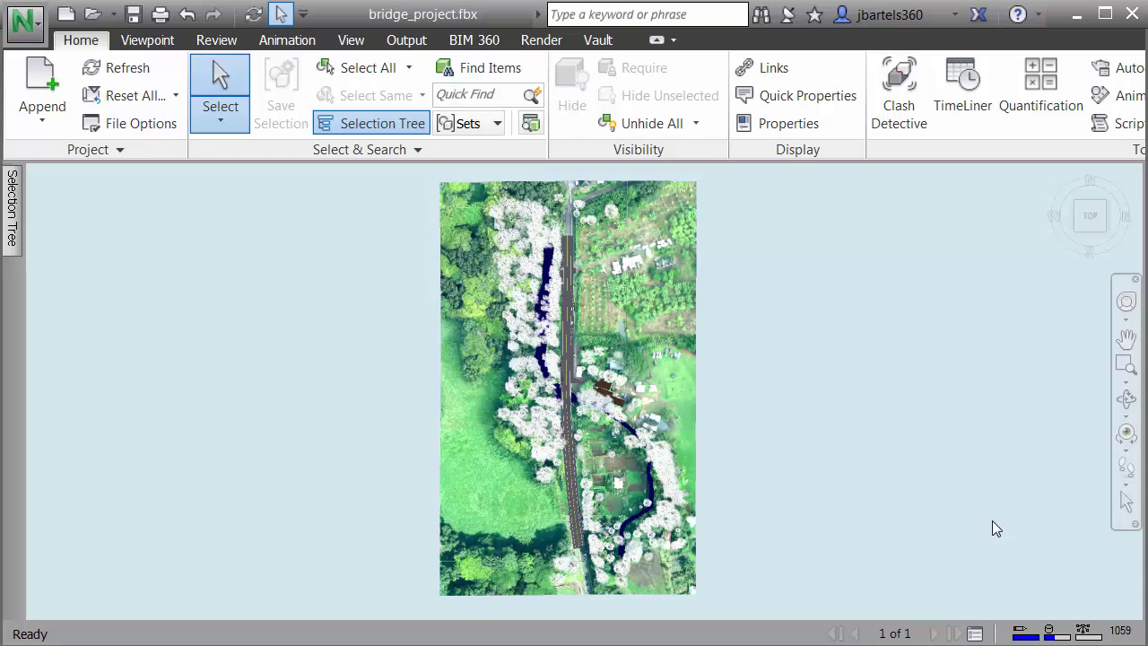
- Change bridge_project.fbx units from Centimeters to Feet via the Selection Tree's Units and Transform
click(15, 236)
click(99, 224)
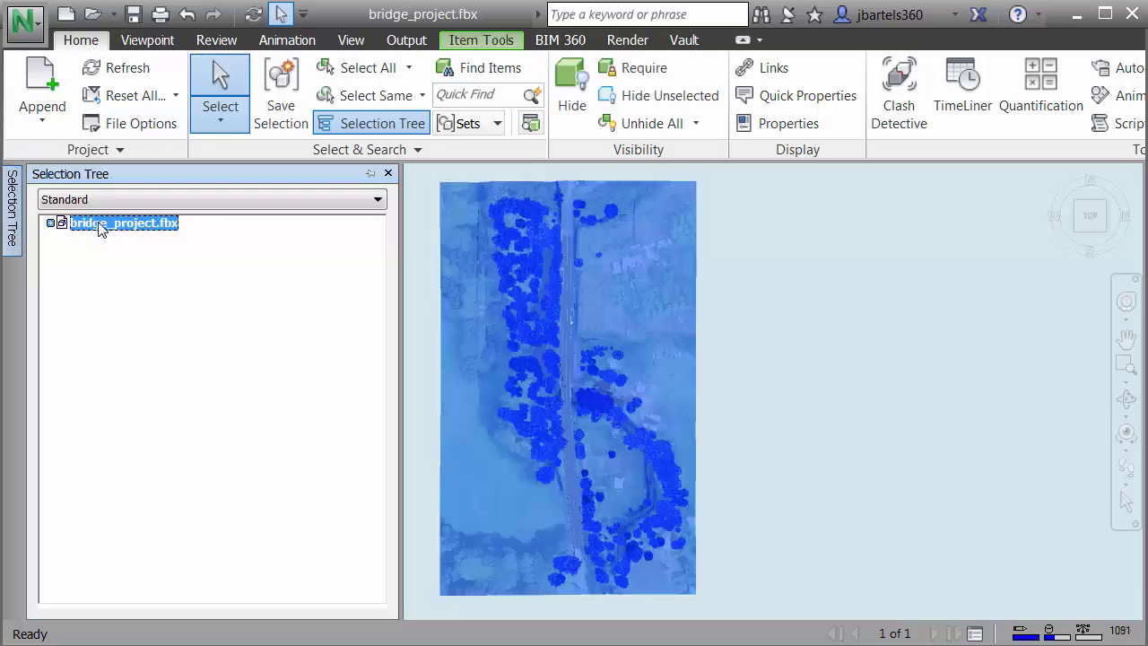
right_click(101, 230)
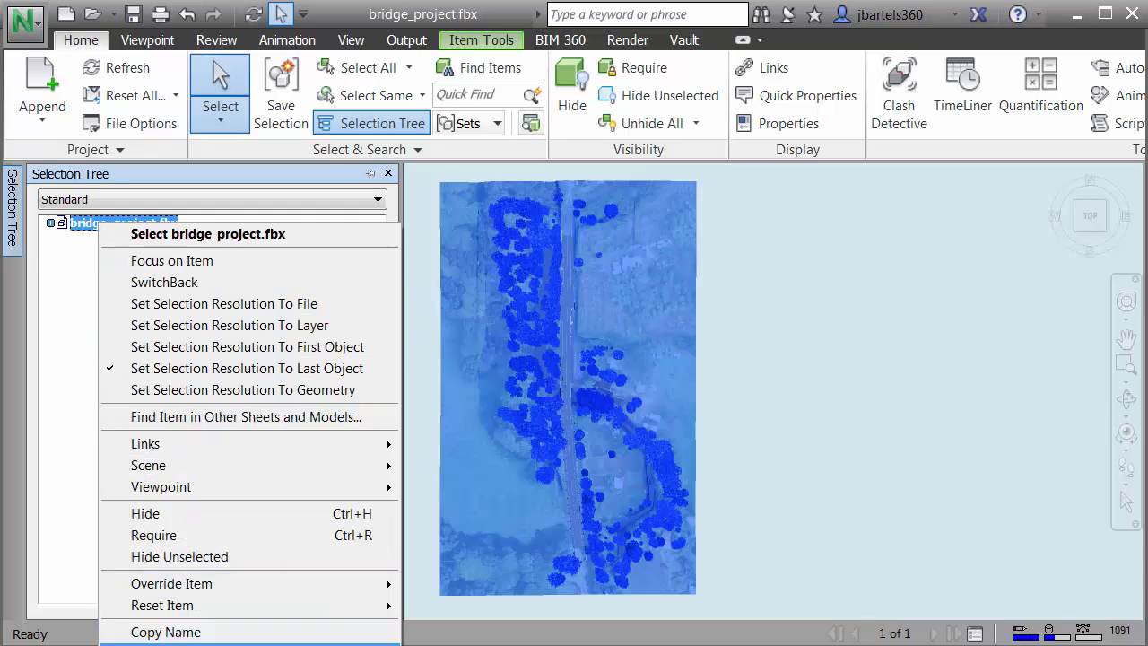
click(166, 643)
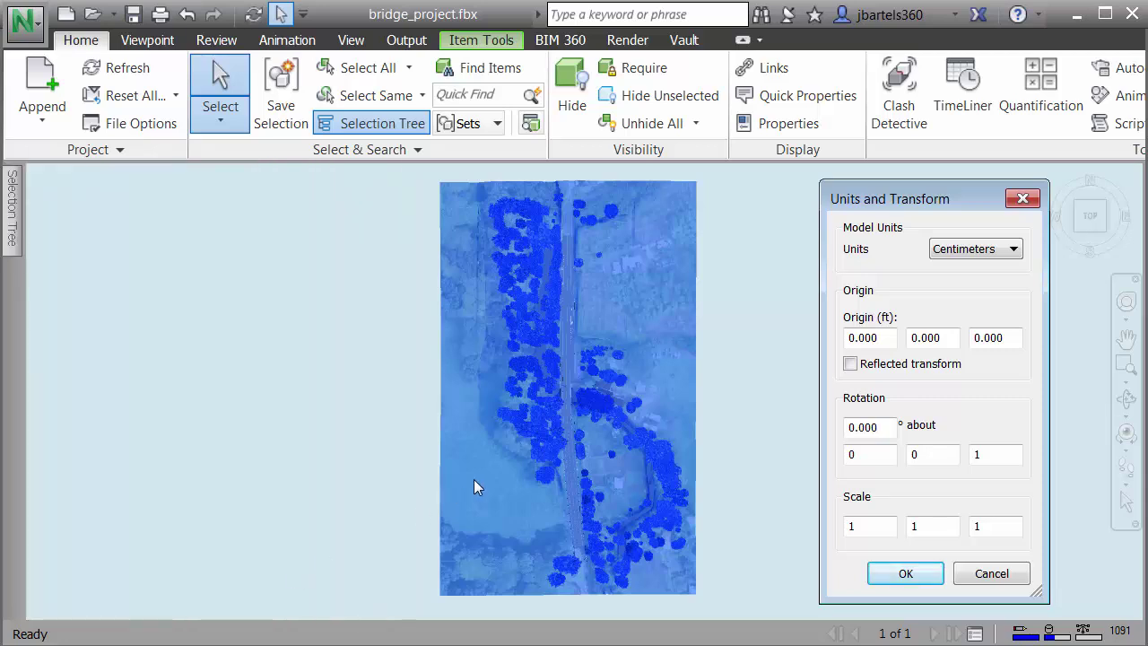
click(1014, 251)
click(965, 282)
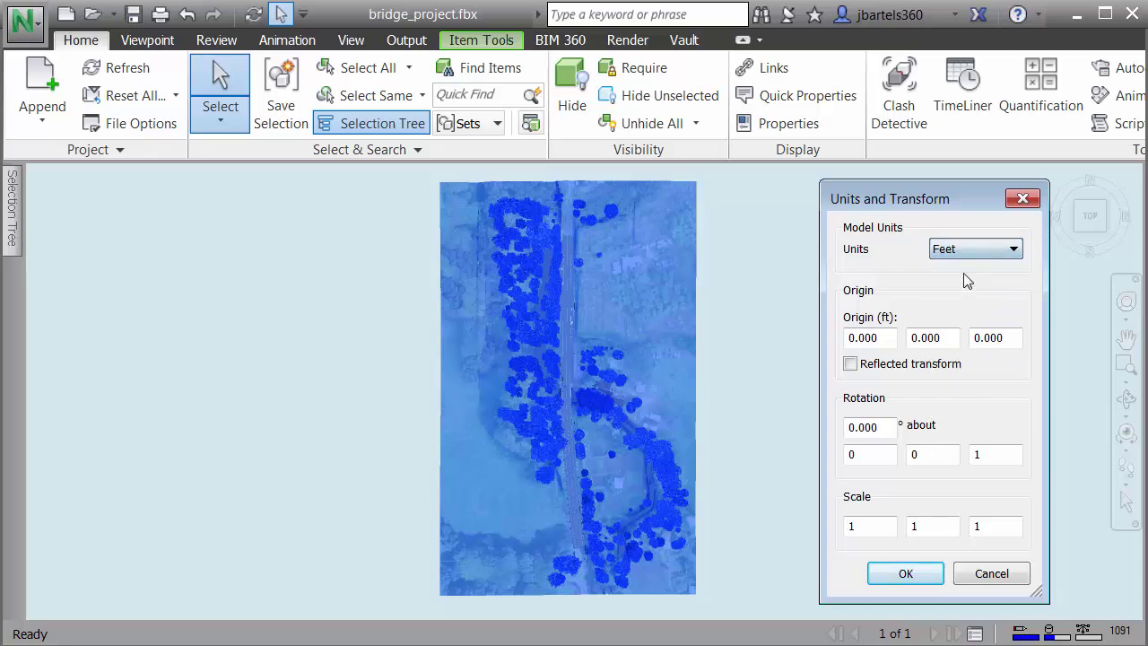
click(904, 574)
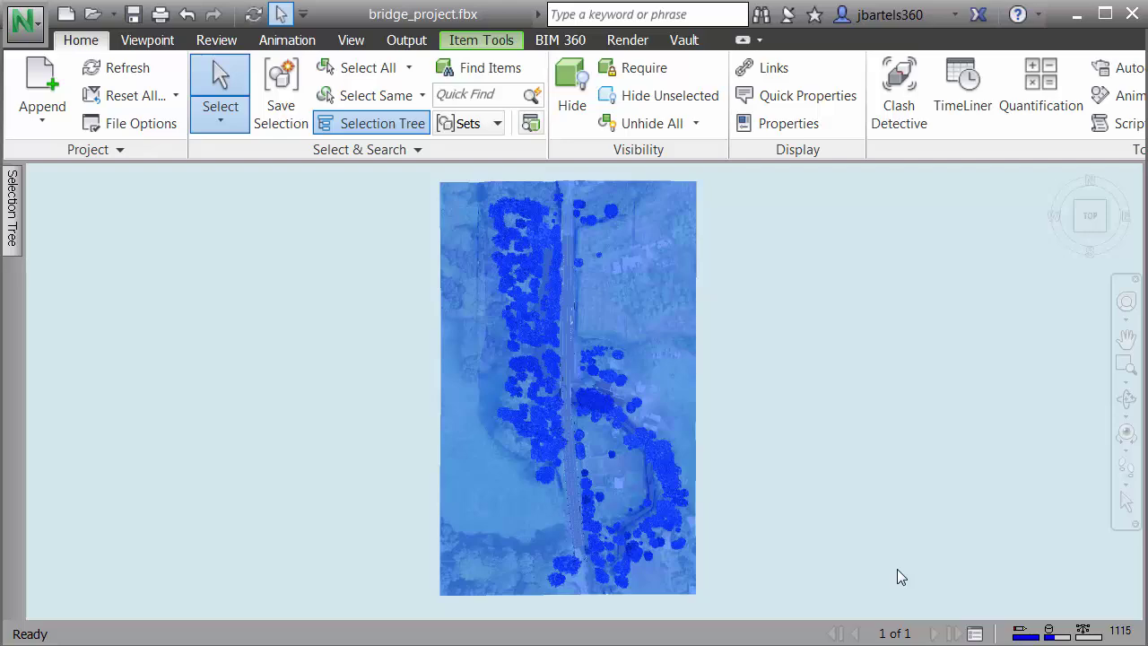
click(902, 577)
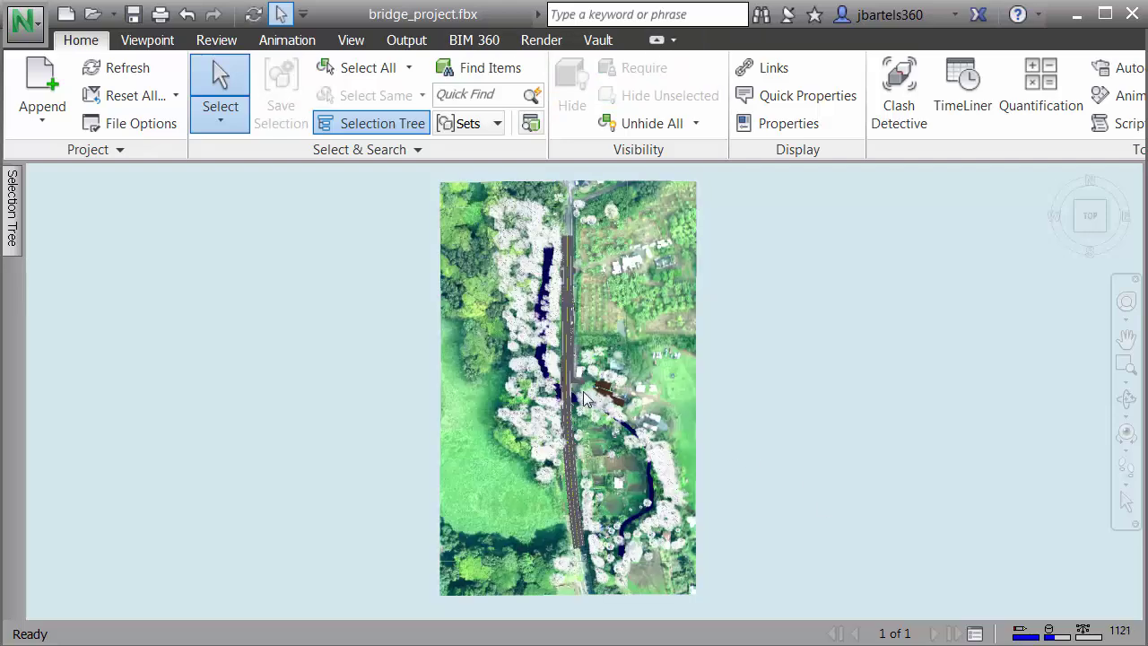
- Orbit, zoom and pan to a road-level view down the bridge between the guardrails
scroll(570, 391, up, 10)
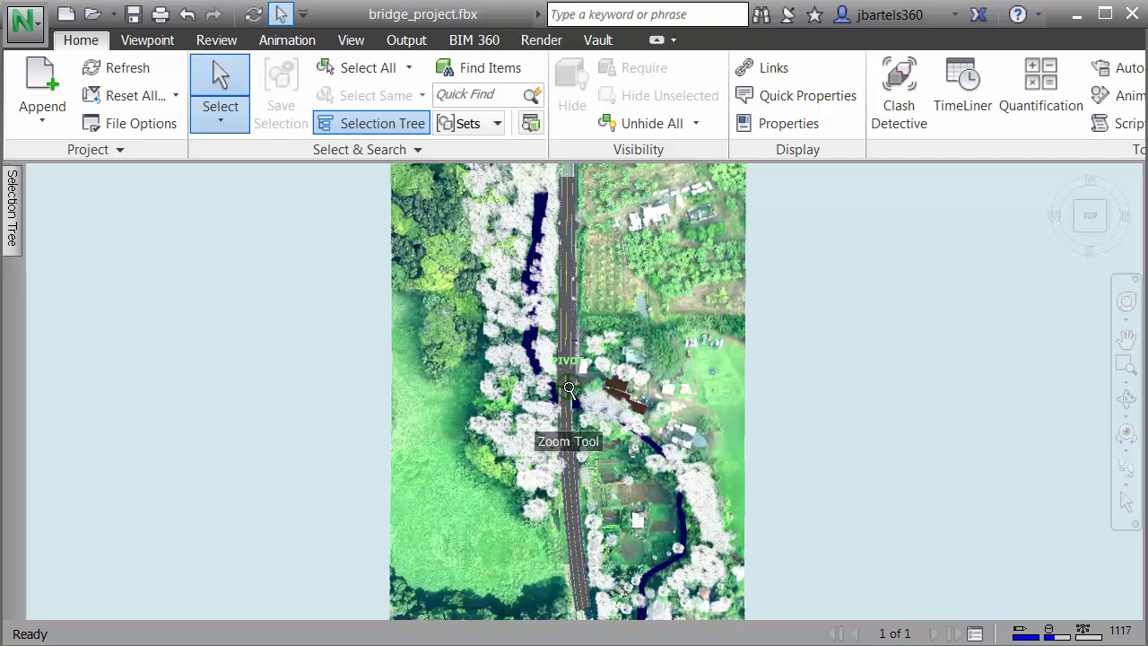
scroll(568, 388, up, 10)
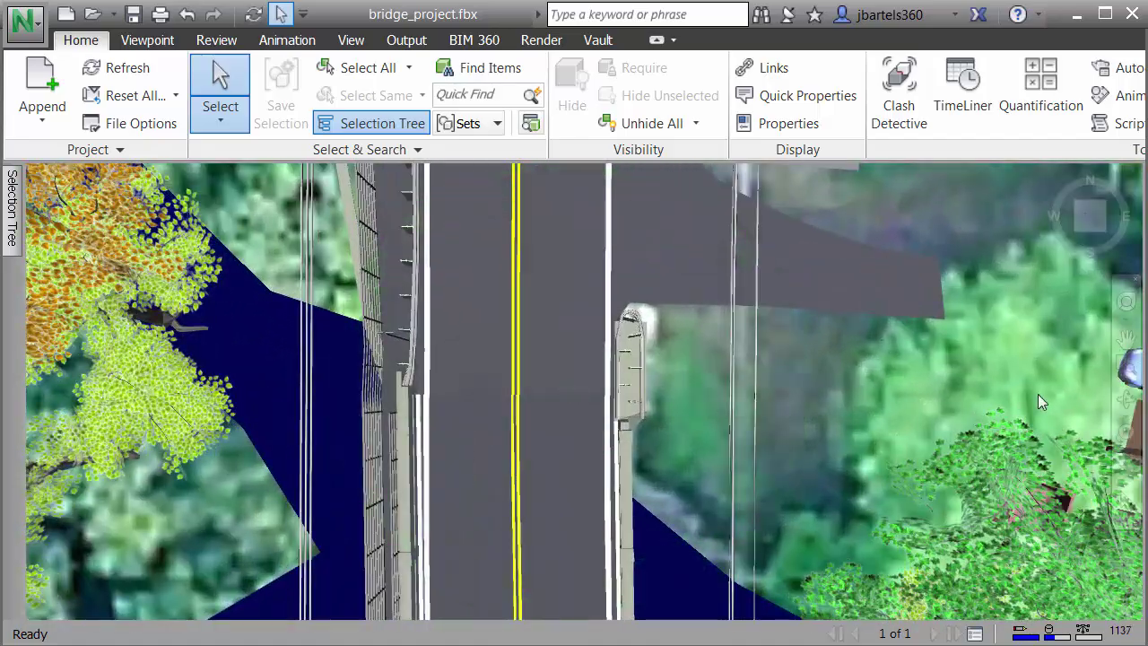
click(1126, 399)
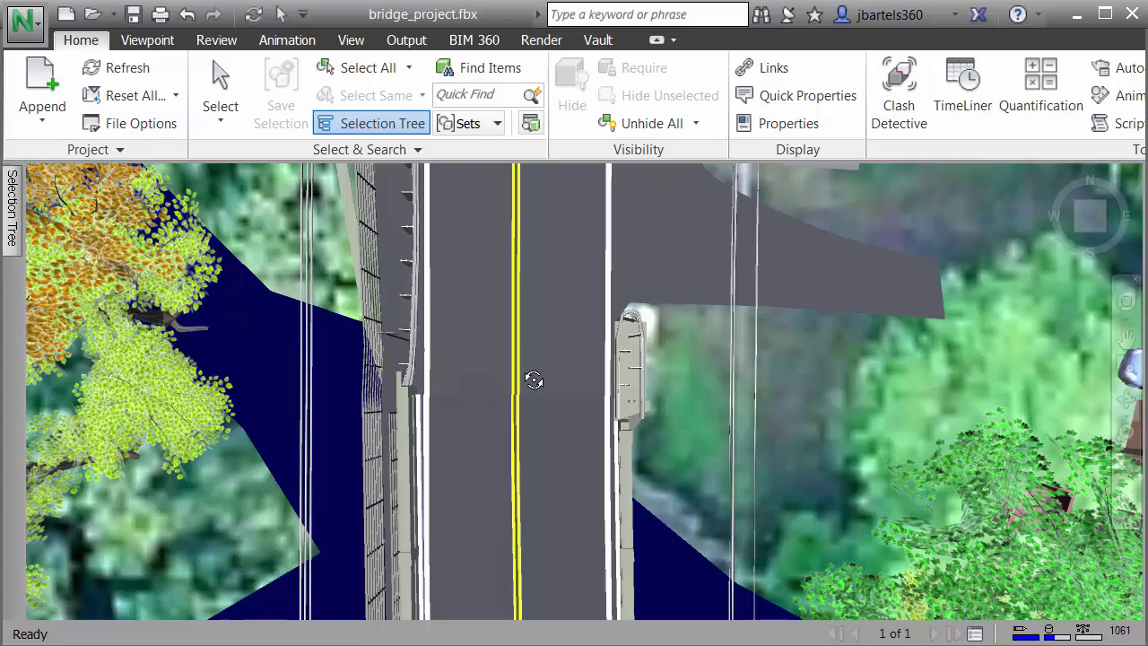
mouse_move(532, 403)
mouse_down()
mouse_move(523, 386)
mouse_move(471, 377)
mouse_move(207, 354)
mouse_move(992, 288)
mouse_move(980, 286)
mouse_up()
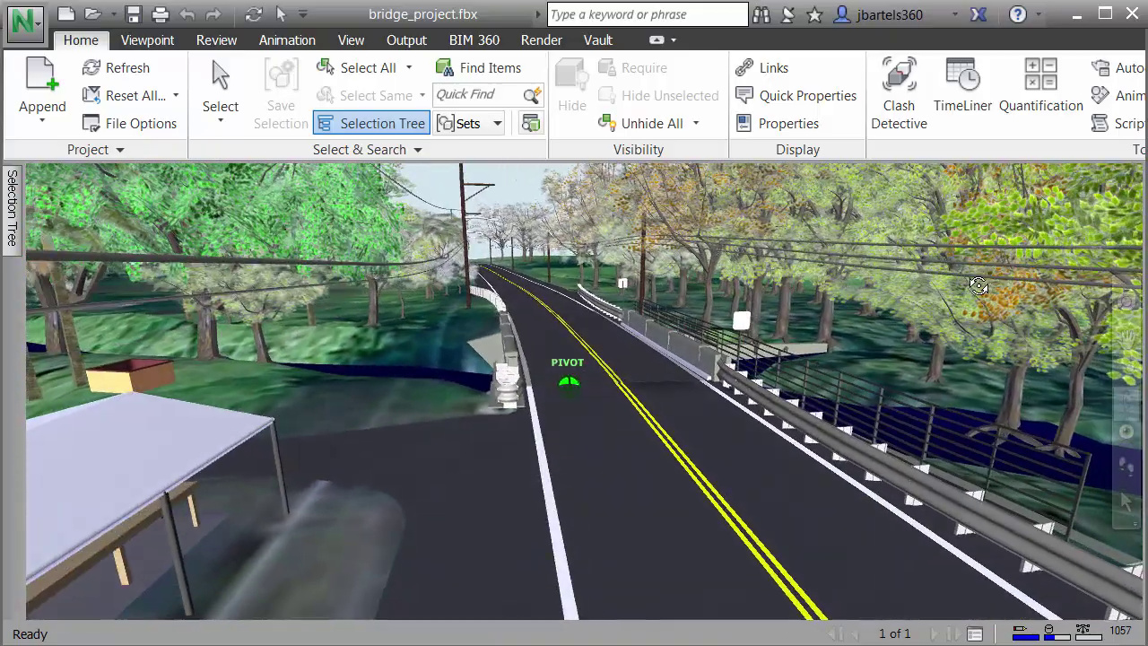
scroll(536, 389, up, 3)
scroll(555, 392, up, 2)
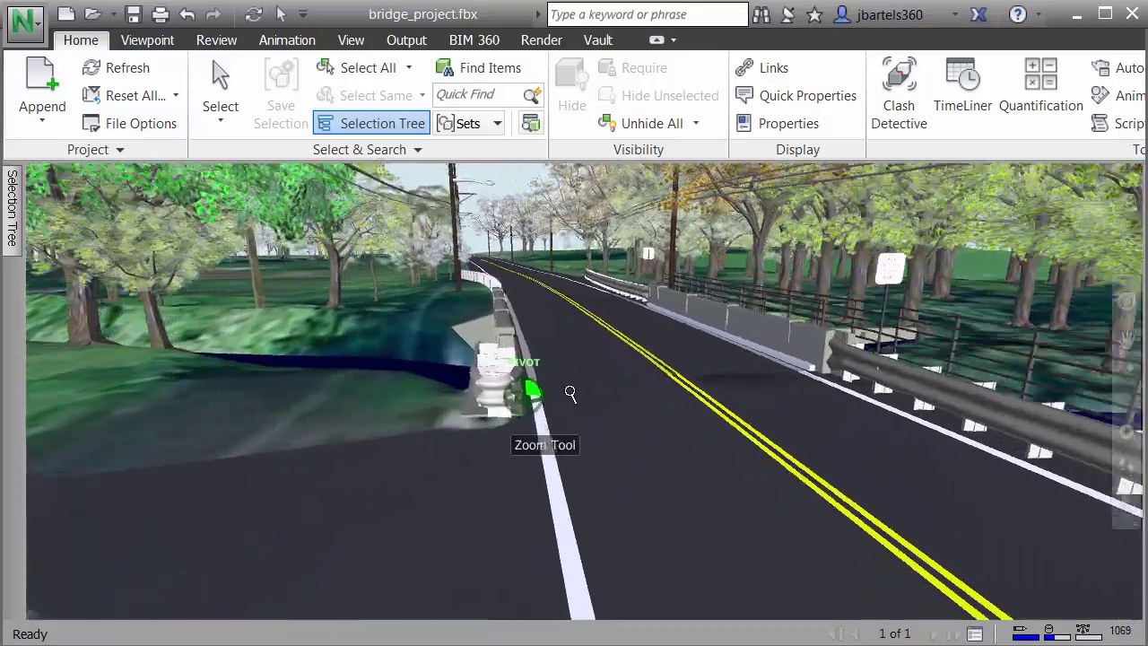
middle_drag(568, 392, 583, 364)
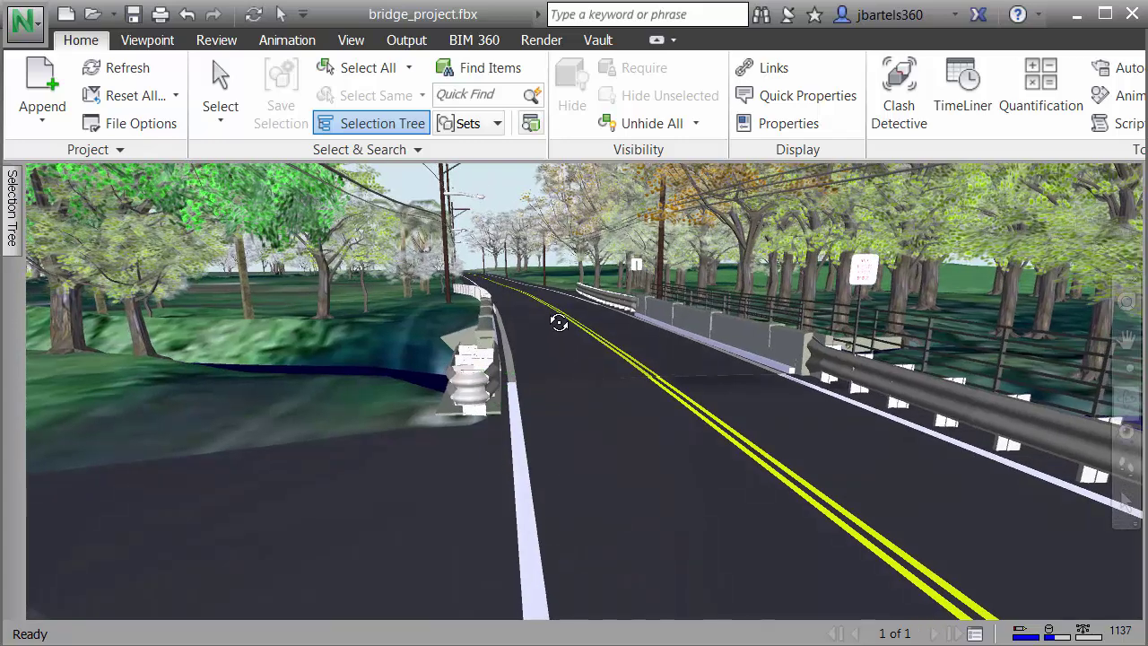
scroll(559, 323, up, 2)
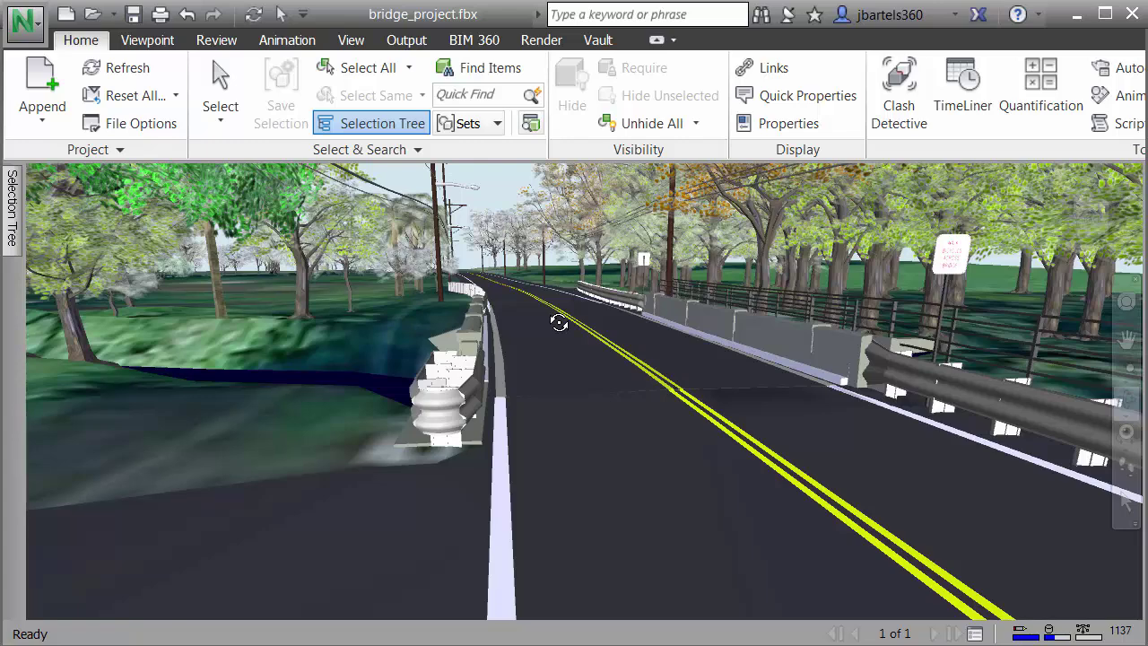
- Set Render in Cloud to Stereo Panorama, Final quality, Advanced exposure, 2046 px, with email notification
click(542, 40)
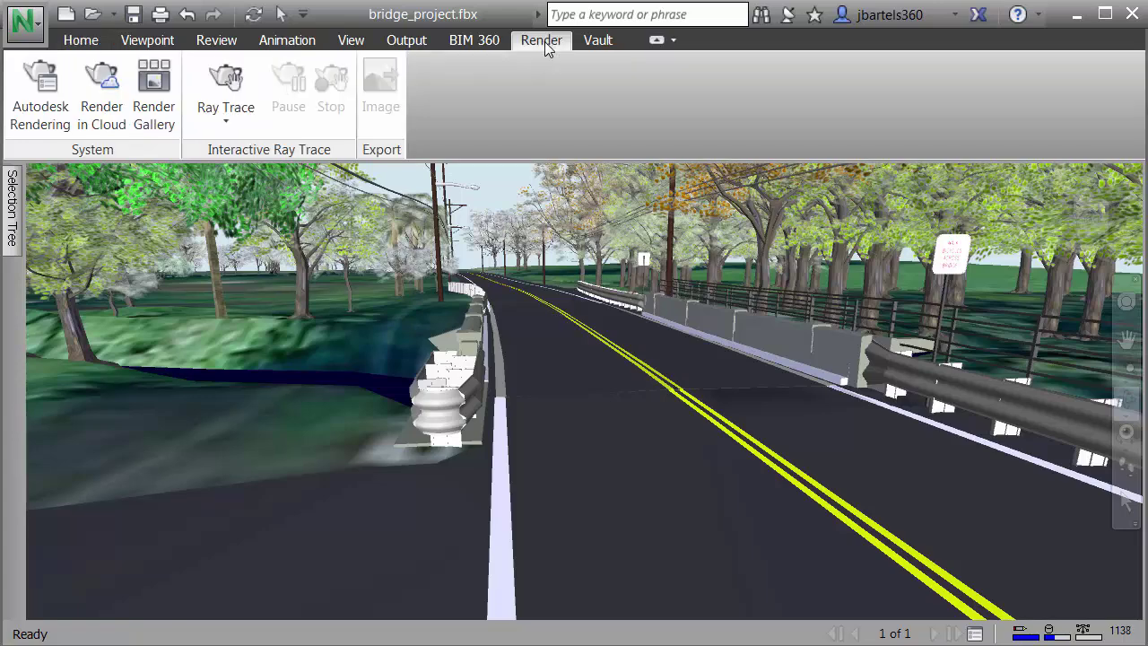
click(102, 107)
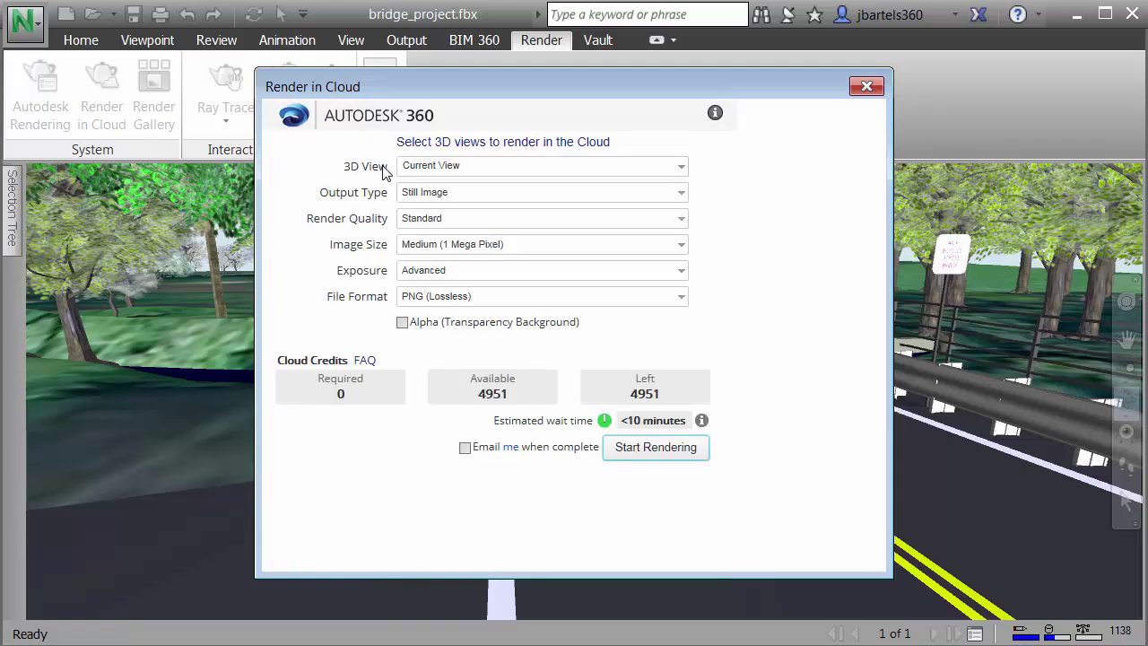
click(681, 192)
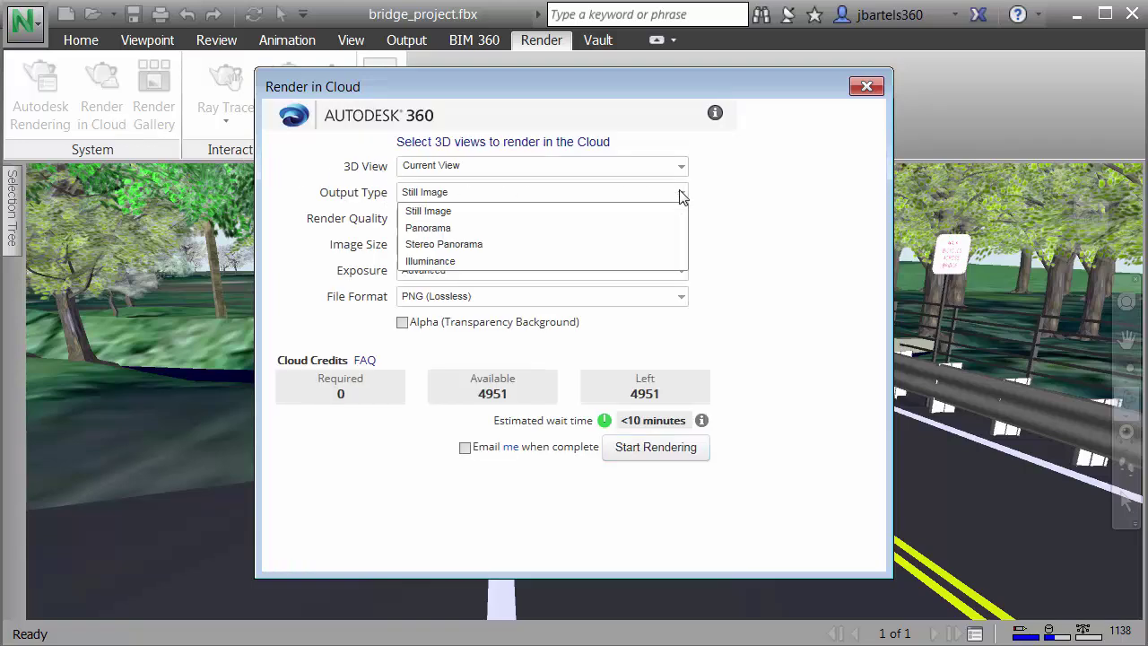
click(487, 243)
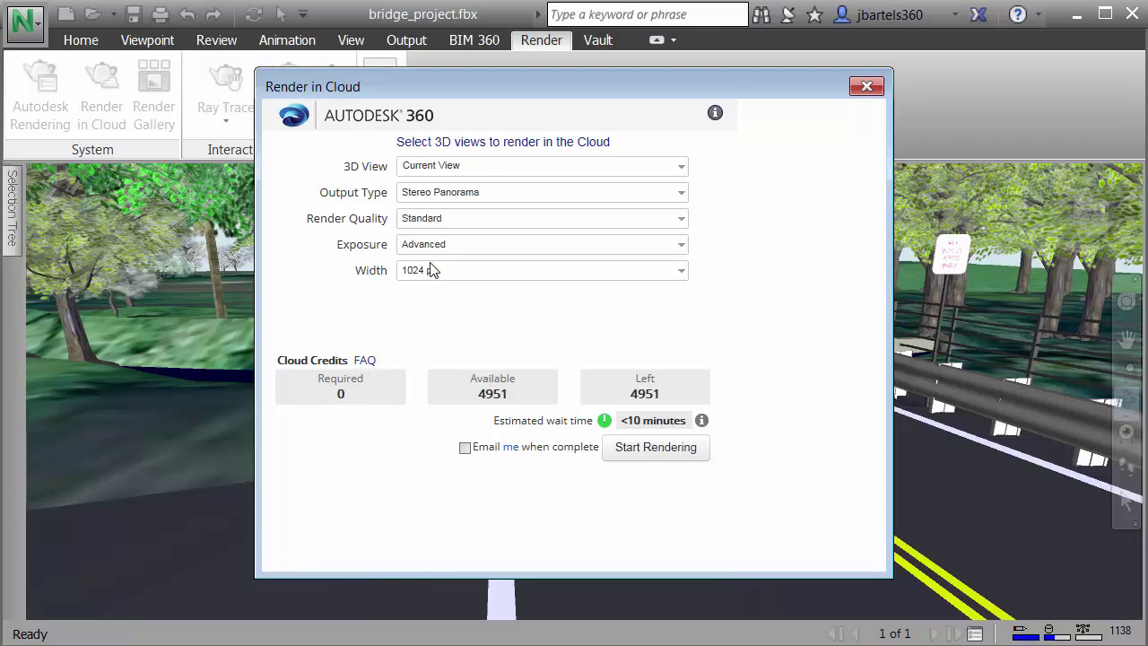
click(463, 223)
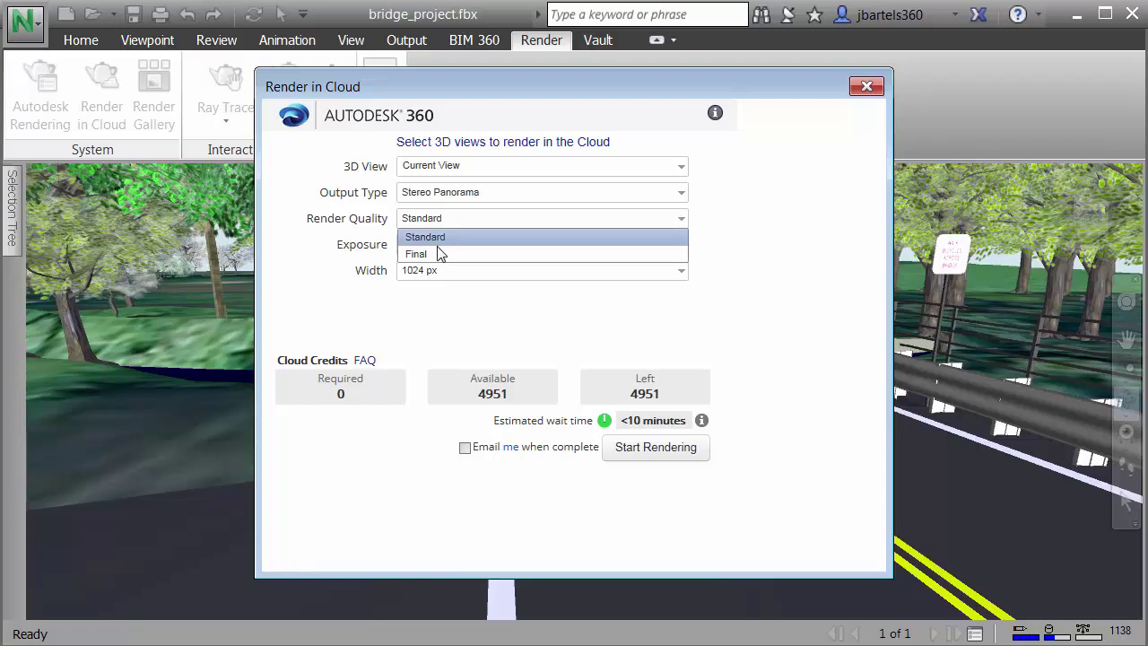
click(435, 256)
click(449, 248)
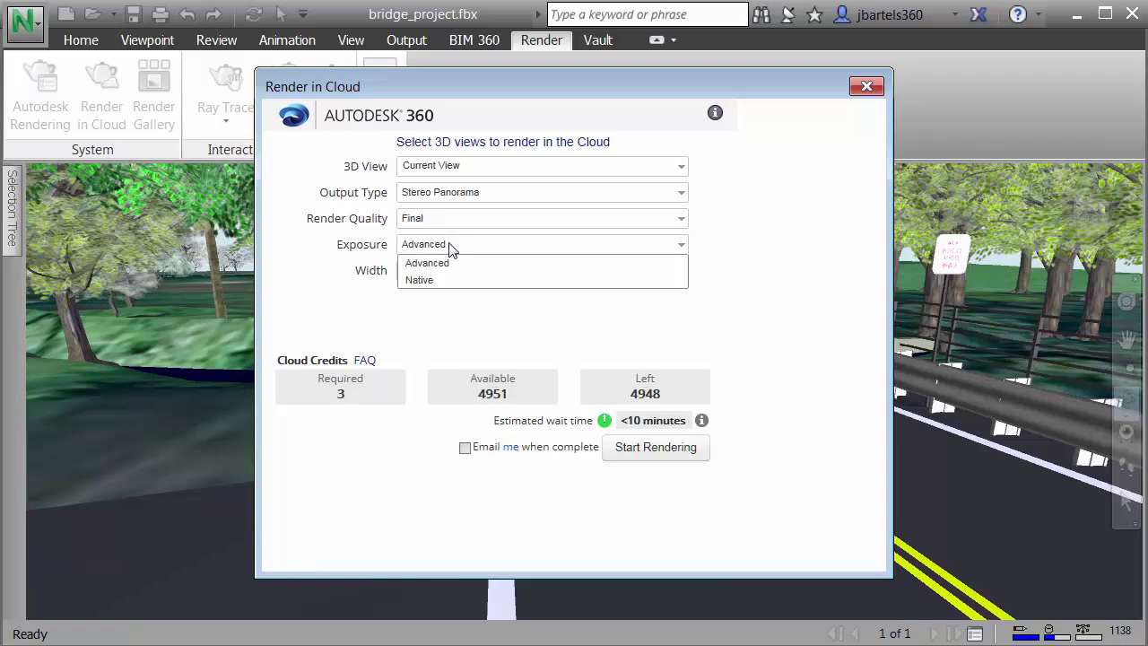
click(443, 260)
click(452, 271)
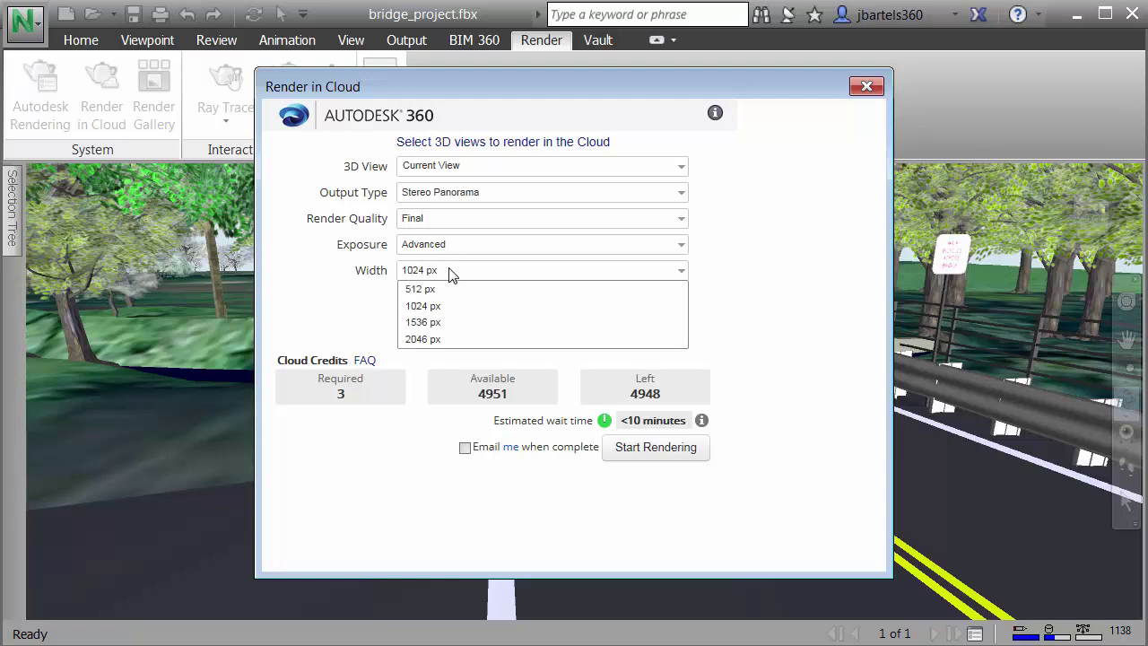
click(433, 341)
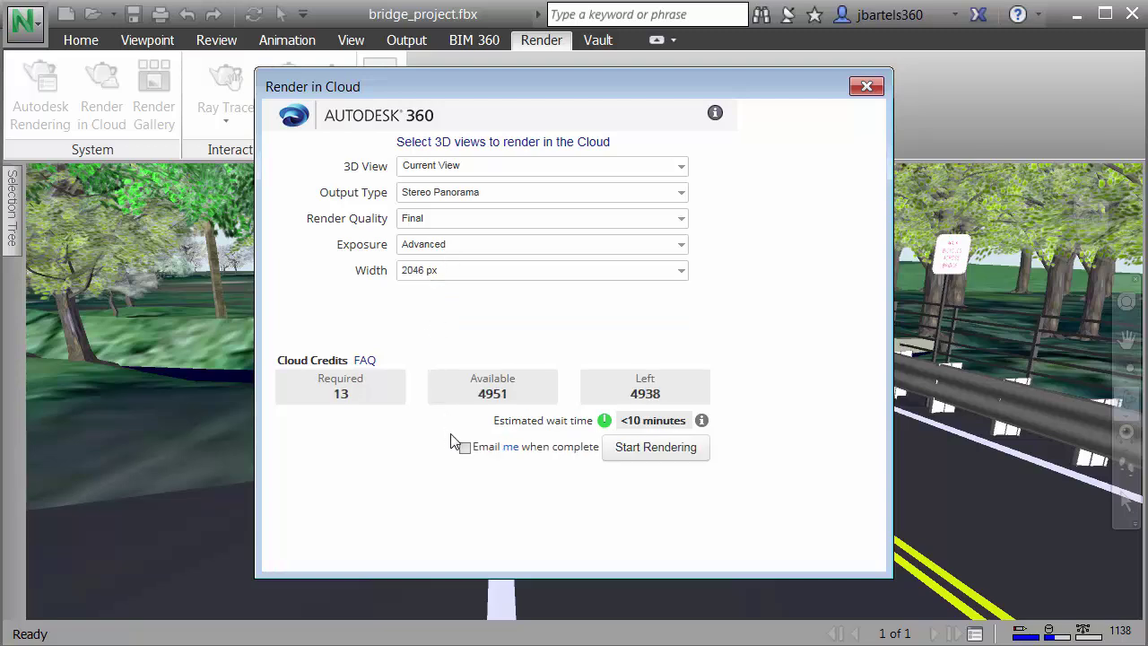
click(464, 448)
- Start the cloud rendering and read the A360 Rendering completion email in Outlook
click(625, 453)
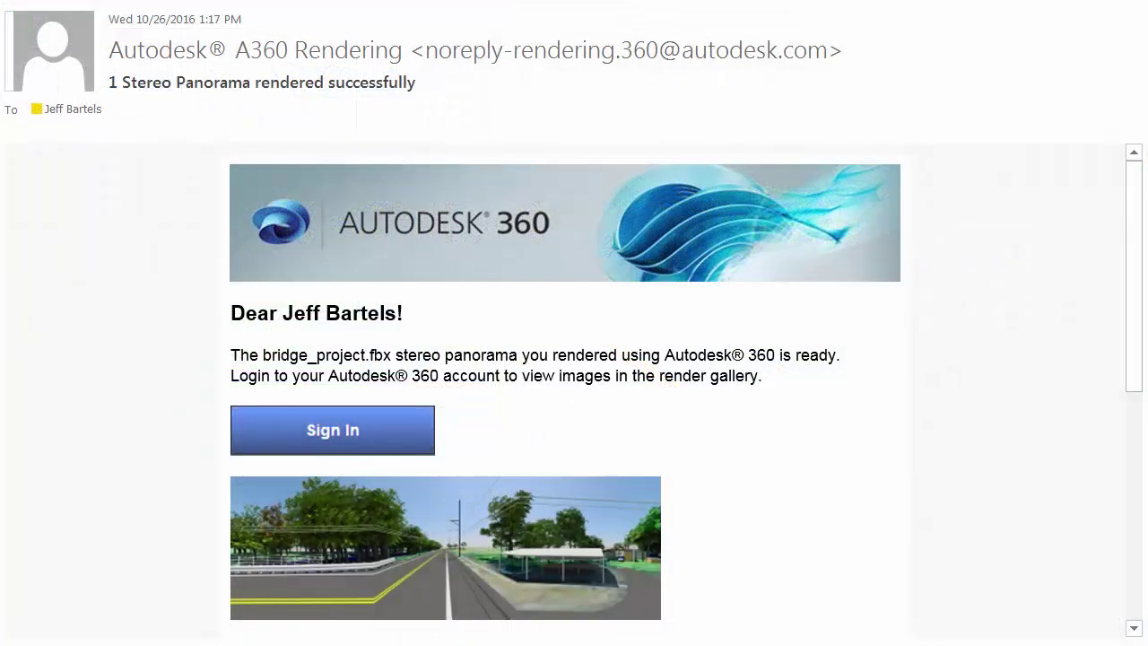
mouse_move(1134, 381)
mouse_down()
mouse_move(1134, 485)
mouse_move(1134, 376)
mouse_up()
- Follow the email link to A360 Rendering and sign in to reach My Renderings
click(399, 436)
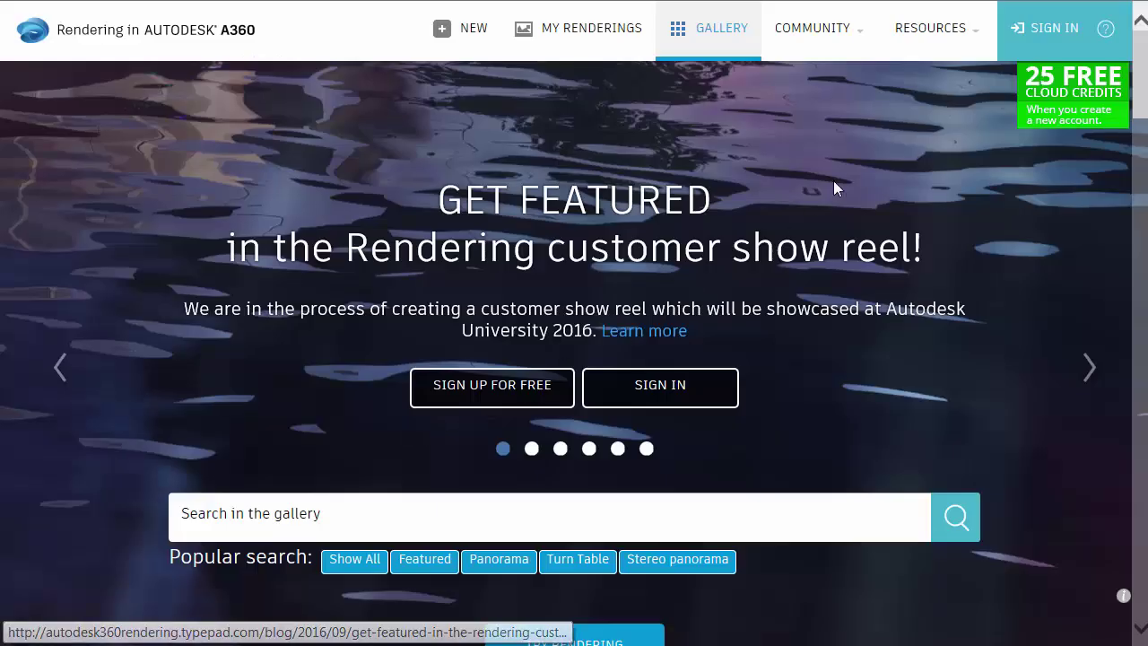
click(1027, 36)
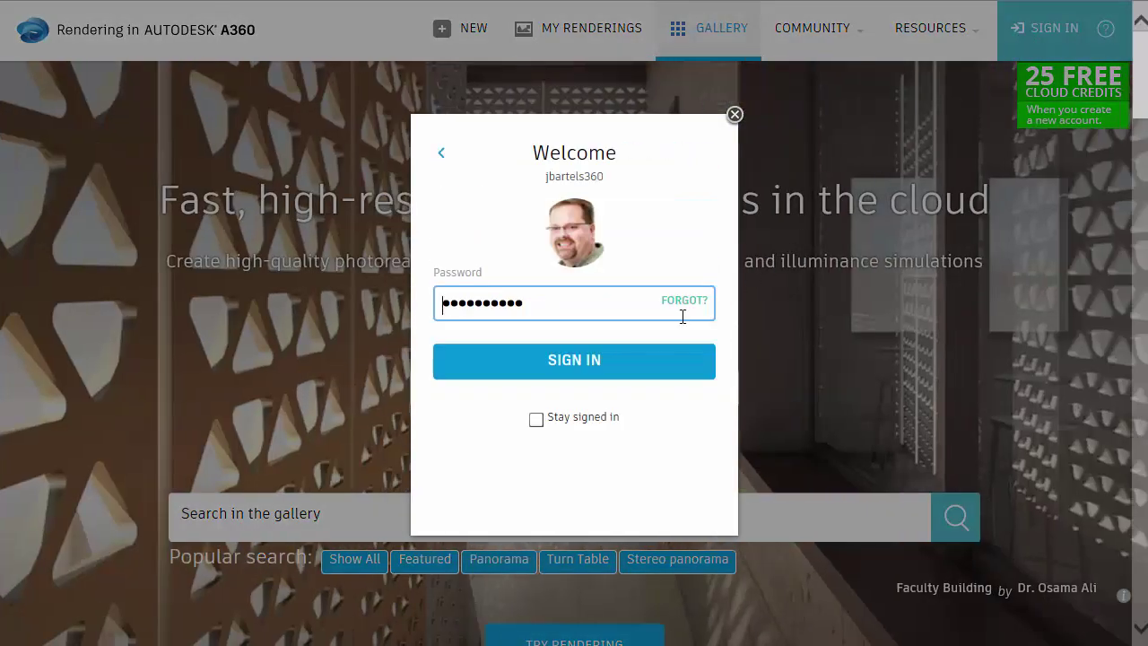
click(609, 372)
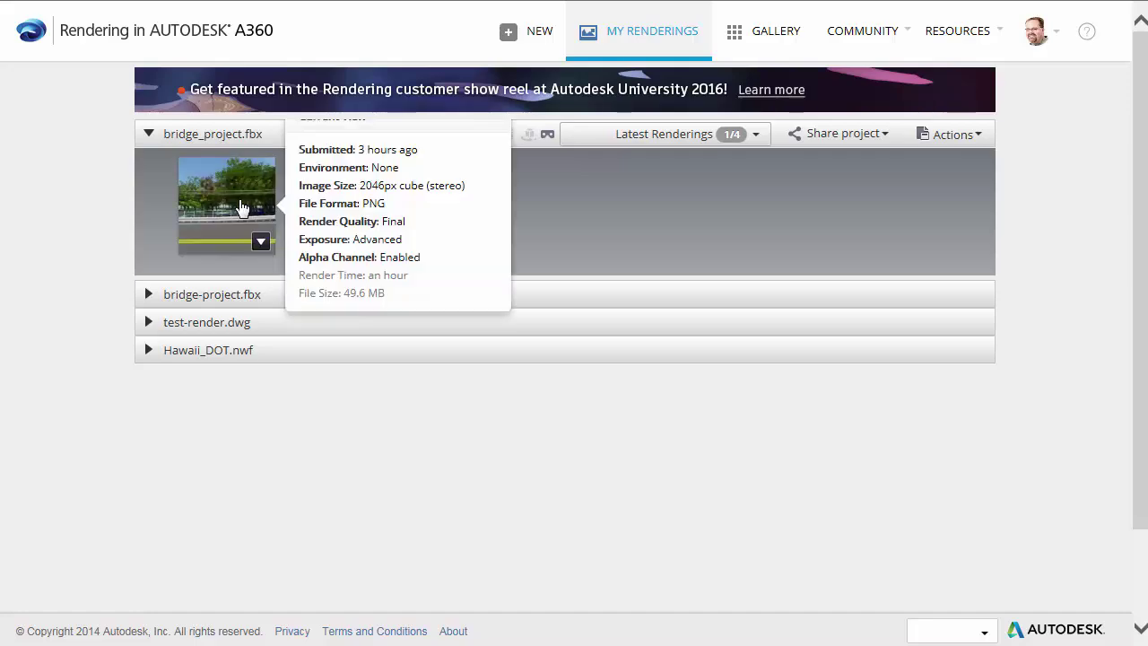
- Open the bridge_project.fbx render to play its 360° stereo panorama in the viewer
click(240, 208)
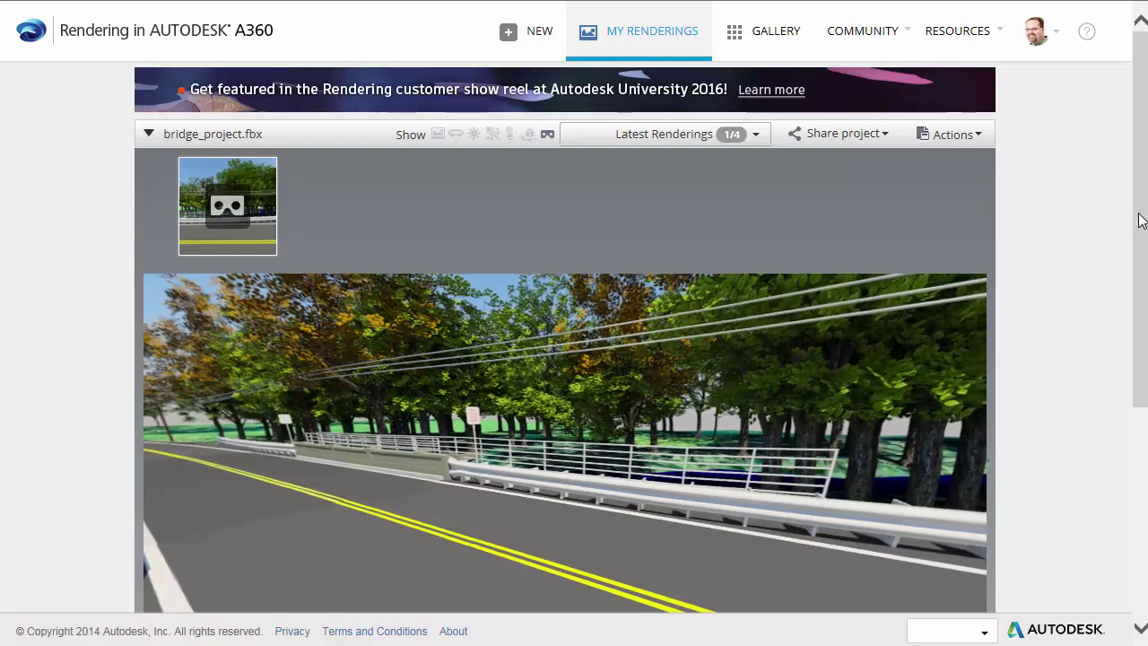
drag(1140, 223, 1136, 318)
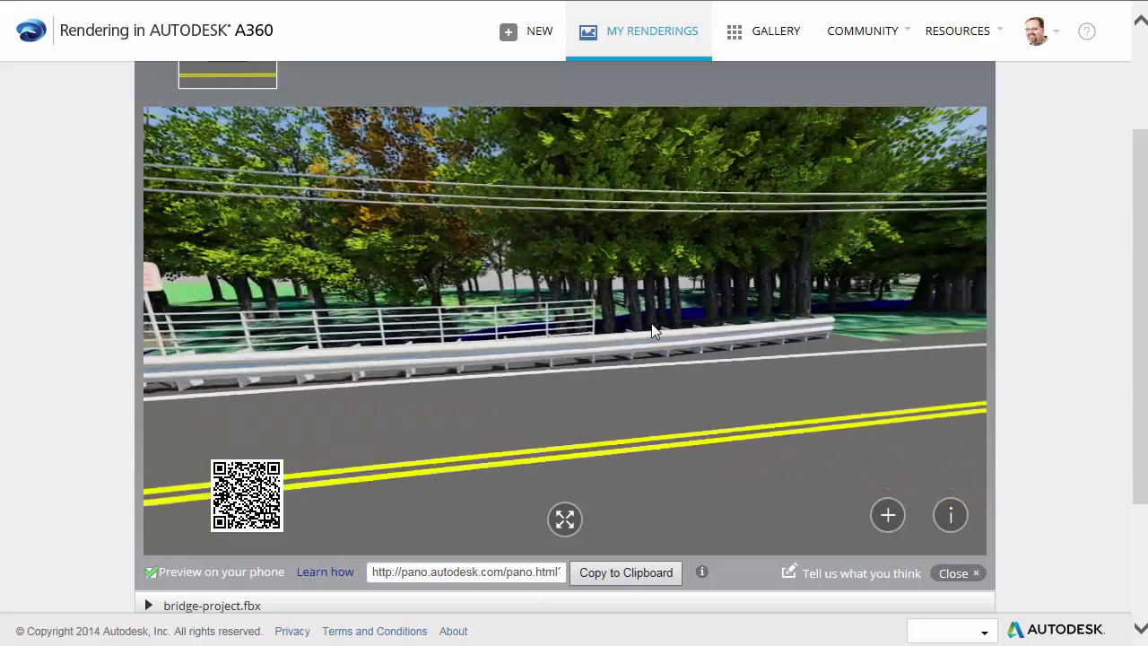
- Look down the road in the panorama and back toward the guardrail
drag(568, 328, 858, 356)
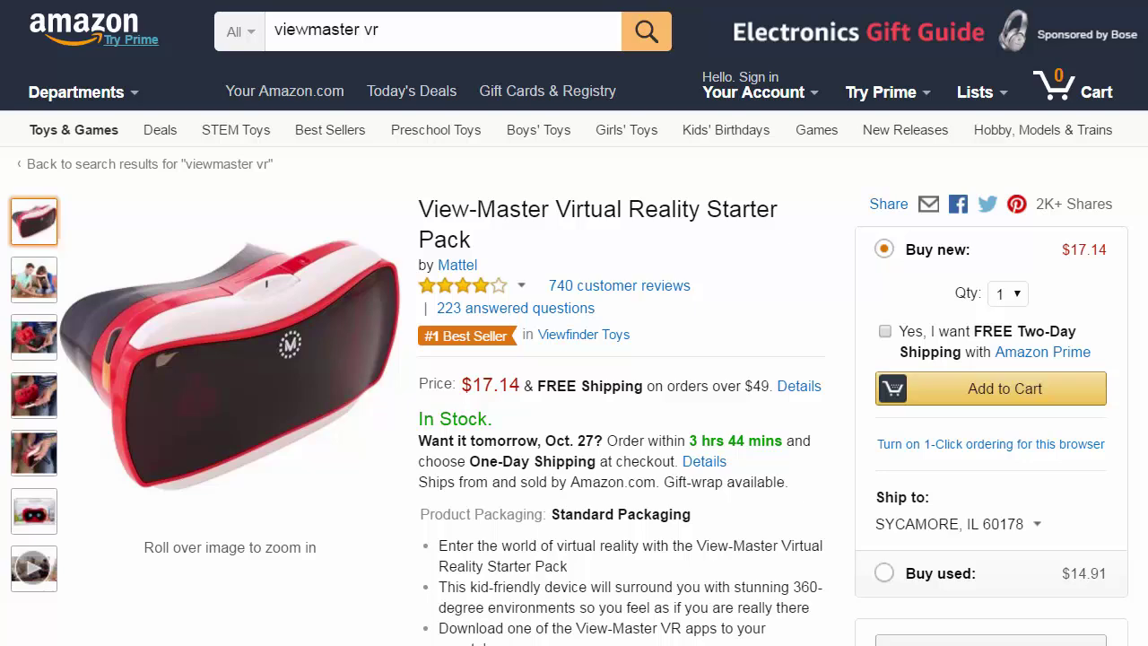
- Preview the View-Master Starter Pack product photos, ending on one of someone holding the viewer
mouse_move(23, 343)
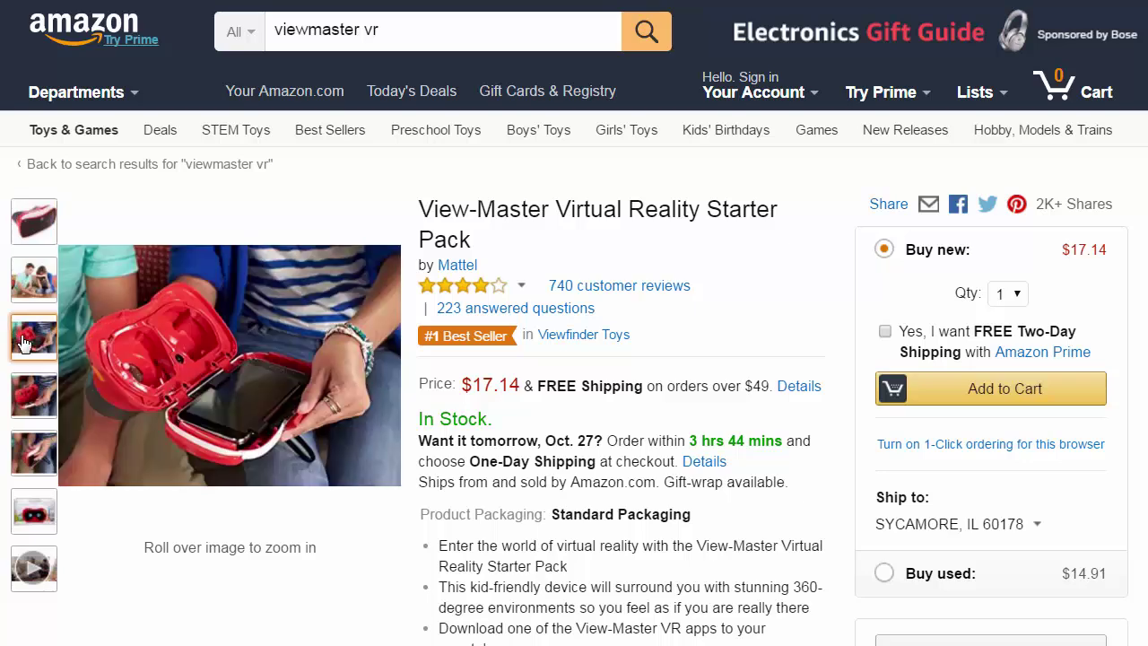
mouse_move(29, 453)
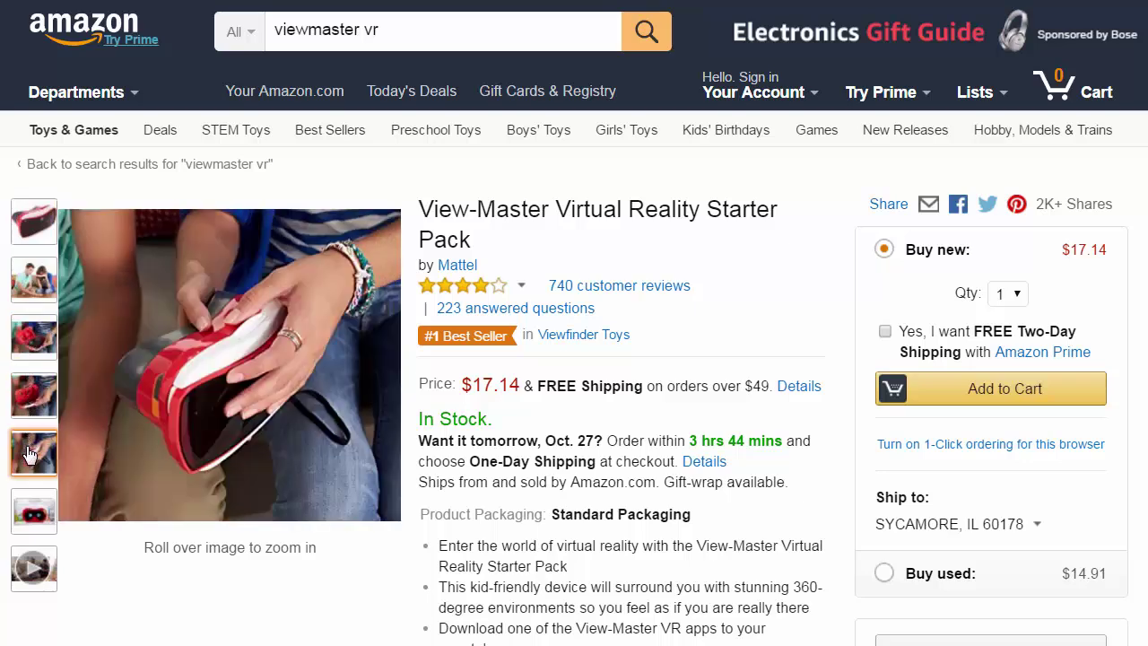